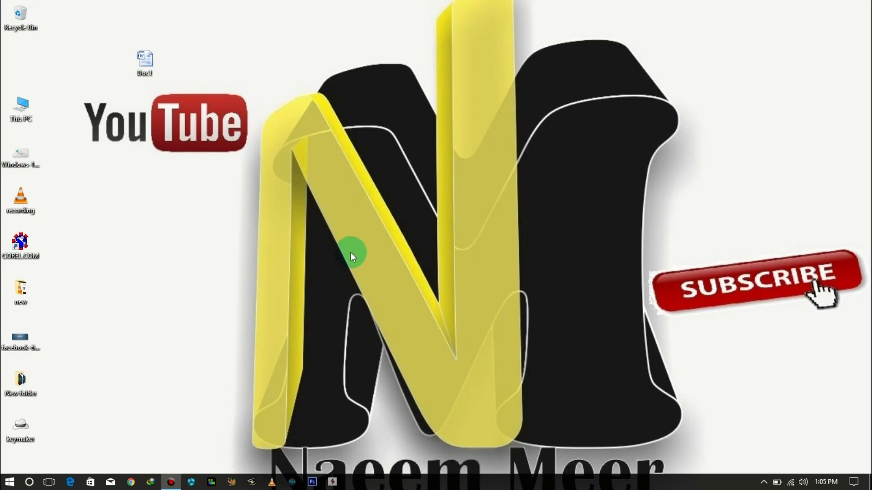
Step: Search the Windows 10 Start menu for 'winword' and launch Word 2016 from Best match
click(9, 481)
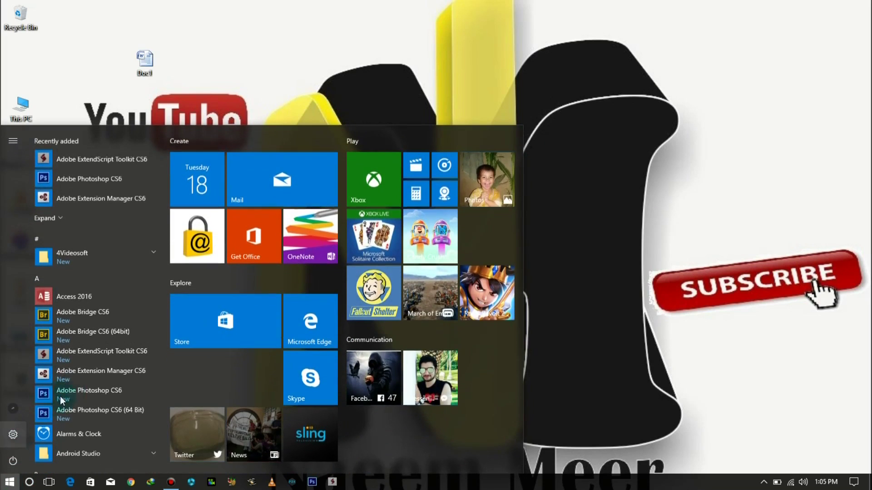
scroll(159, 263, down, 3)
scroll(163, 271, up, 3)
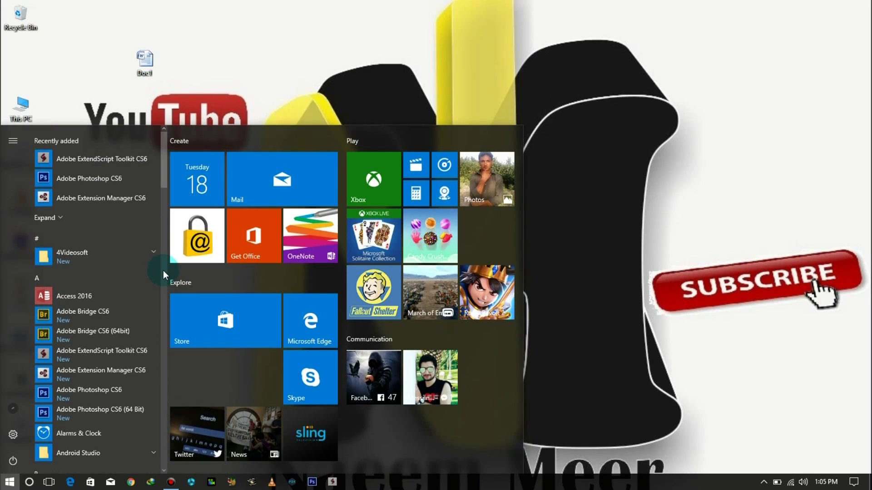
click(263, 477)
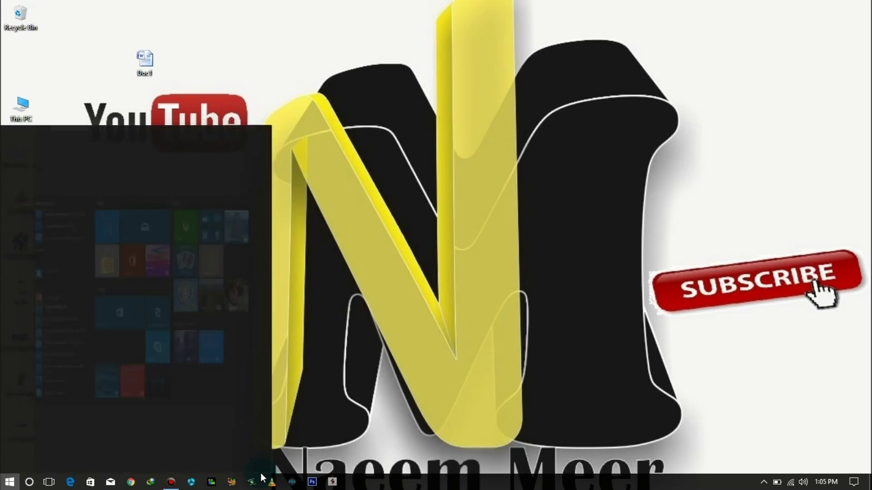
text(winwo)
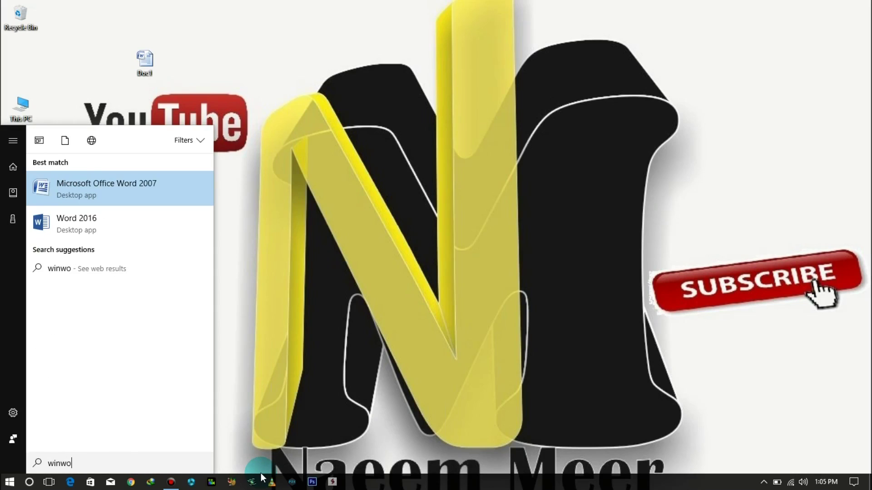
text(rd)
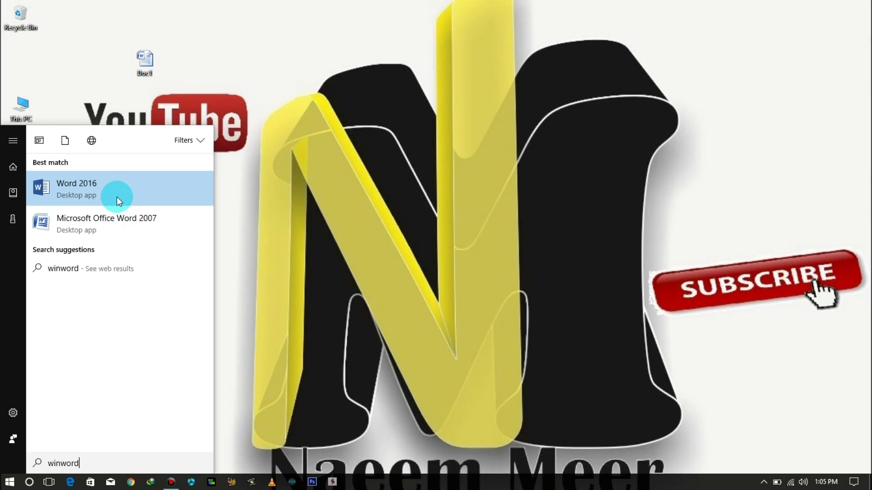
click(130, 191)
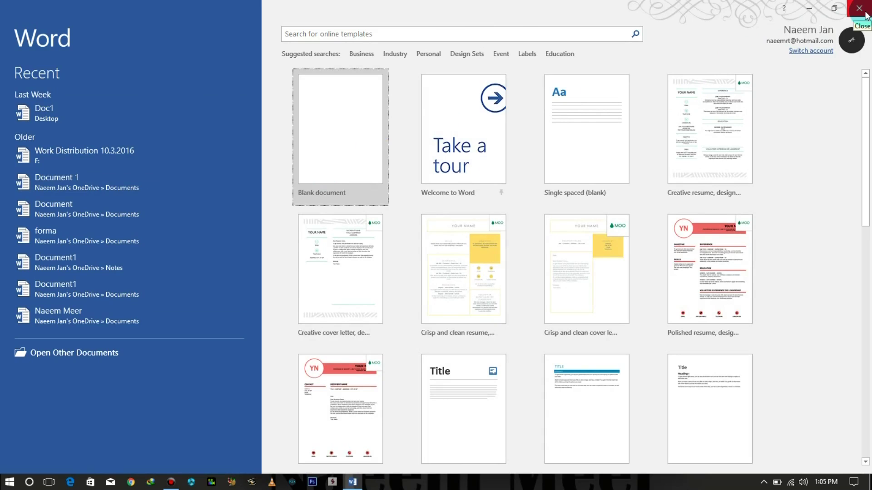
Step: Close Word, enter 'winword' in the Run dialog, and cancel it without running
click(866, 15)
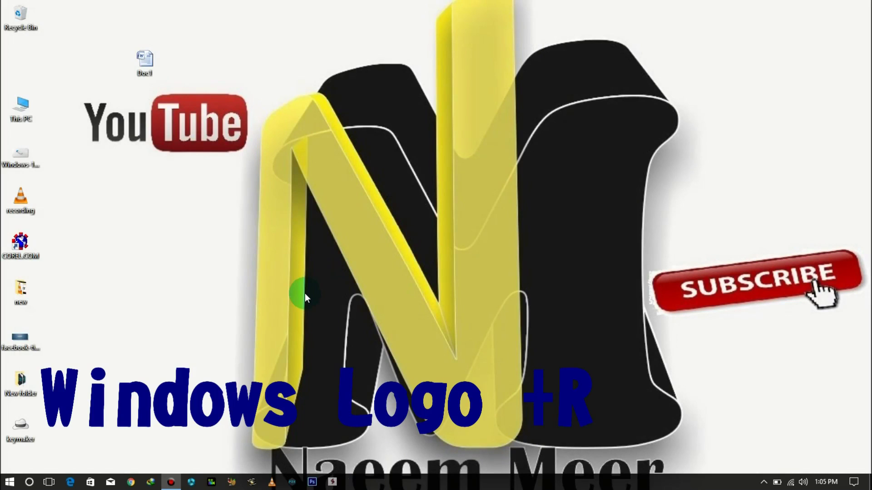
key(super+r)
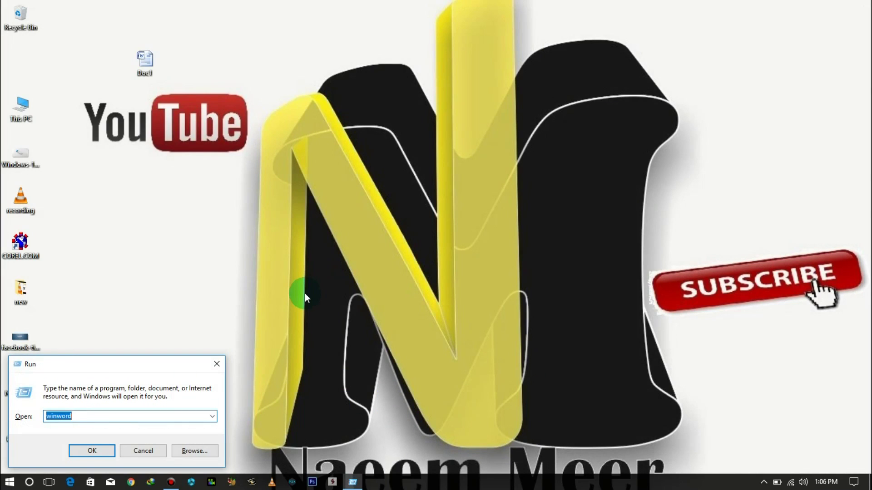
text(winwor)
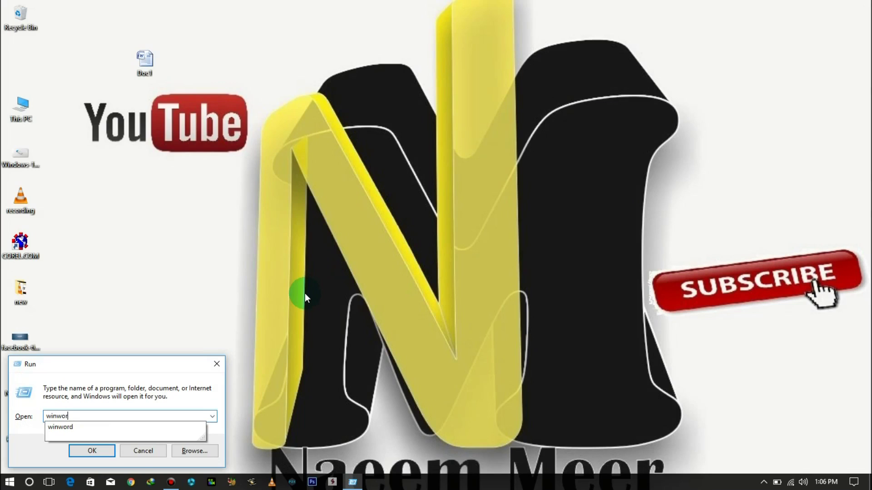
text(d)
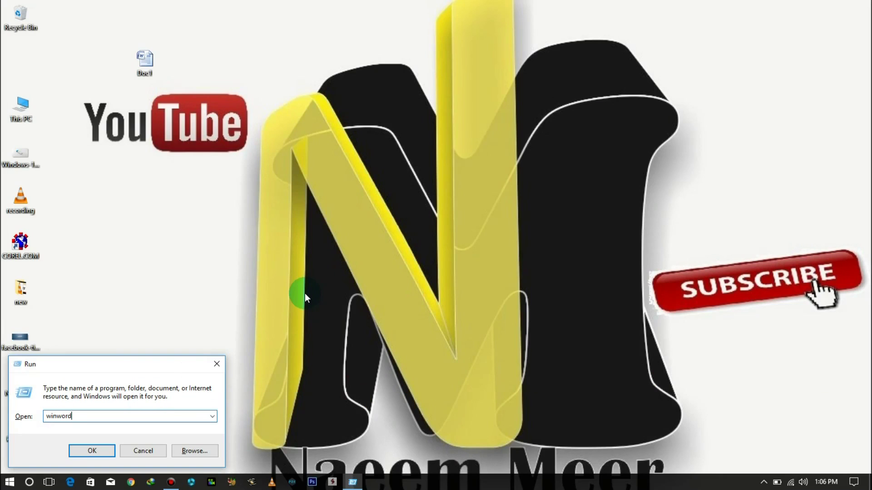
click(113, 417)
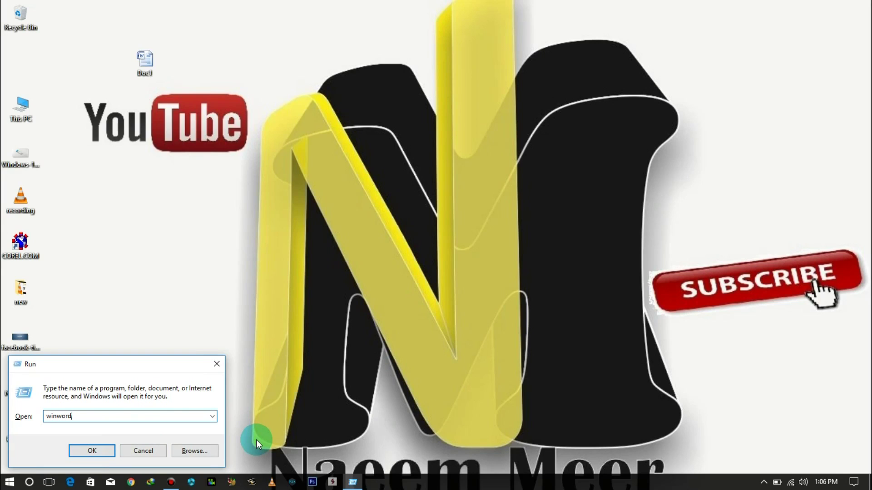
click(145, 452)
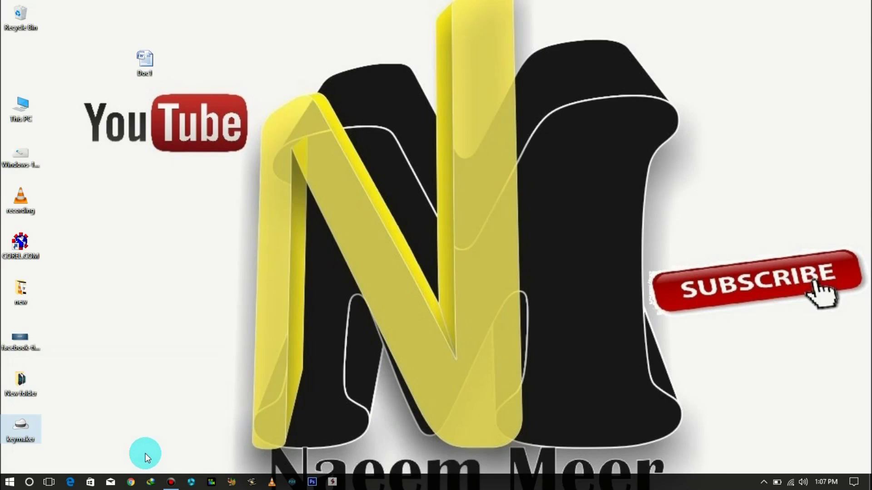
key(super)
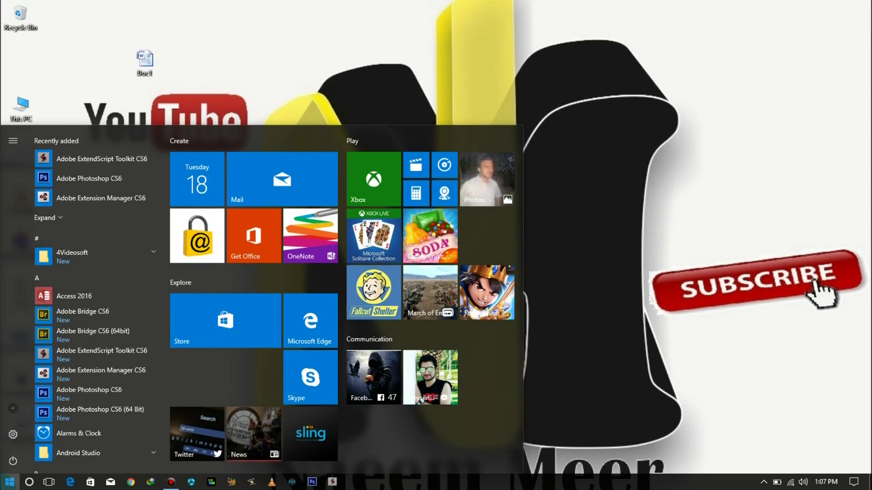
Step: Relaunch Word 2016 from a 'winword' Start menu search
text(winword)
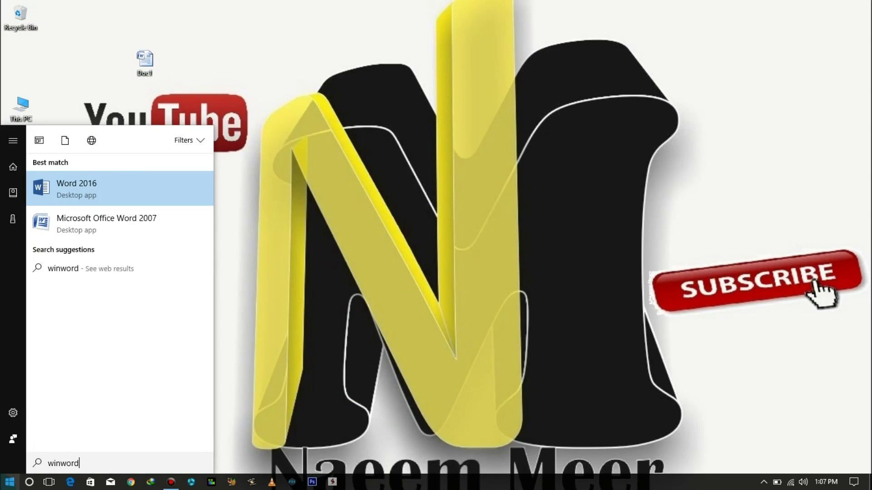
key(Return)
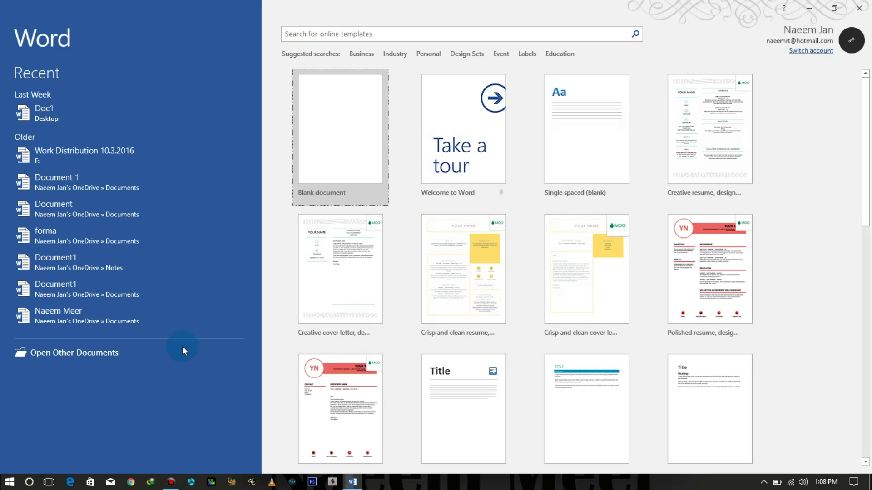
drag(865, 182, 867, 390)
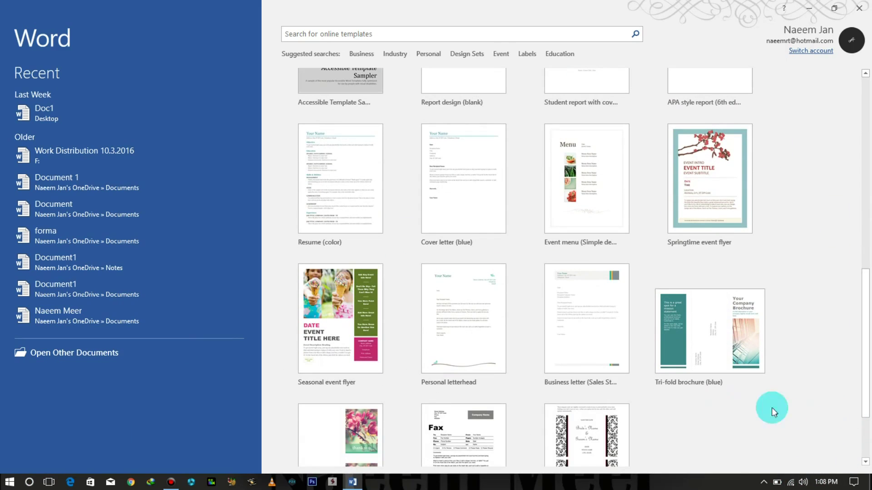
drag(870, 293, 870, 272)
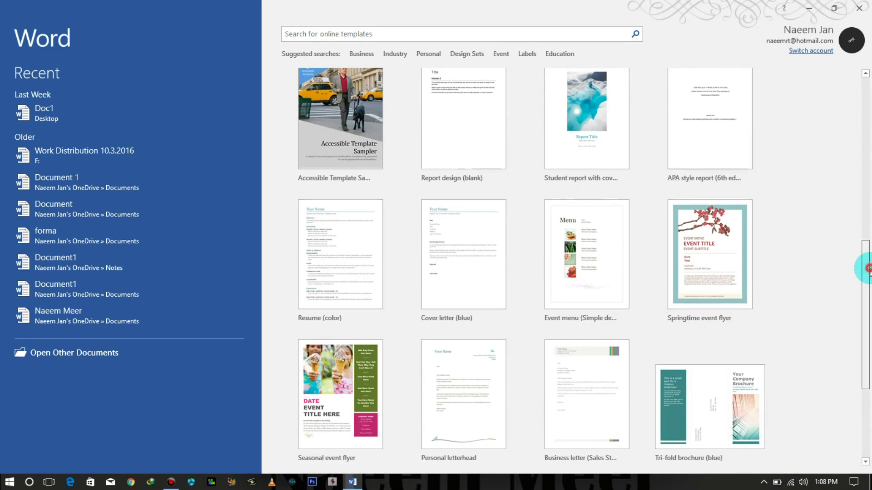
mouse_move(869, 272)
mouse_down()
mouse_move(869, 186)
mouse_move(851, 101)
mouse_up()
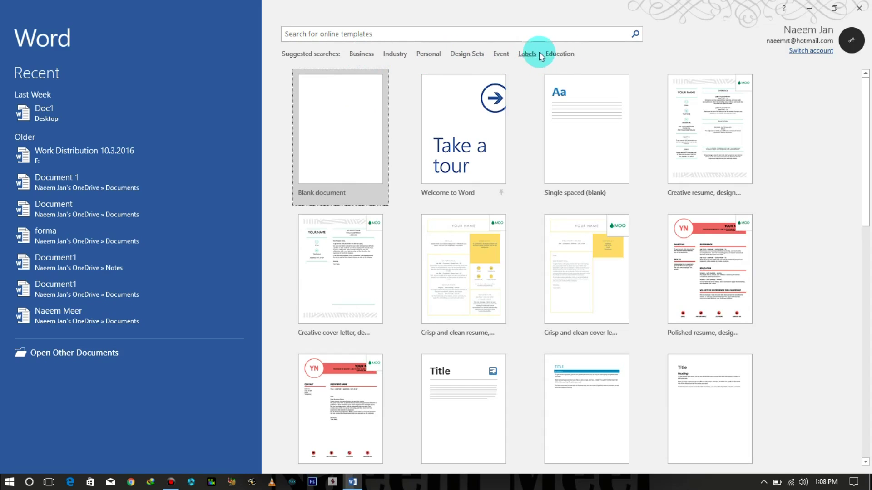
Step: Browse the Education template results and preview the Student report template
click(559, 53)
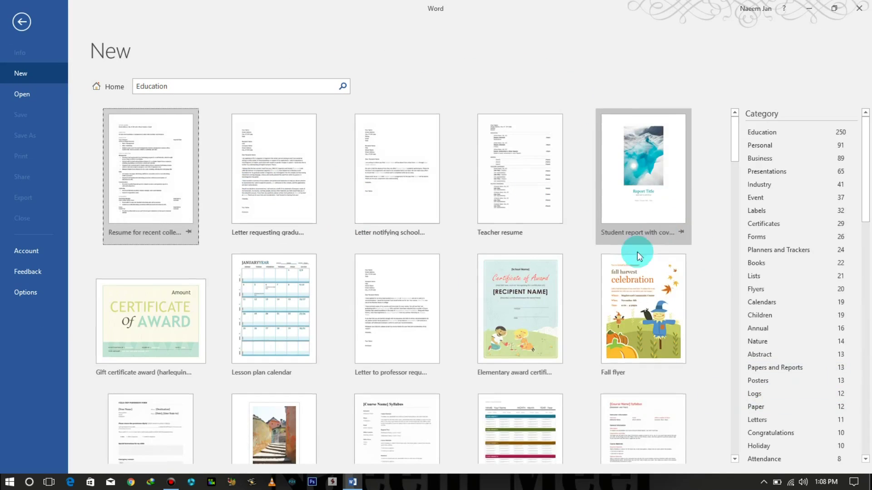
scroll(376, 323, down, 1)
scroll(180, 316, down, 2)
scroll(454, 312, down, 1)
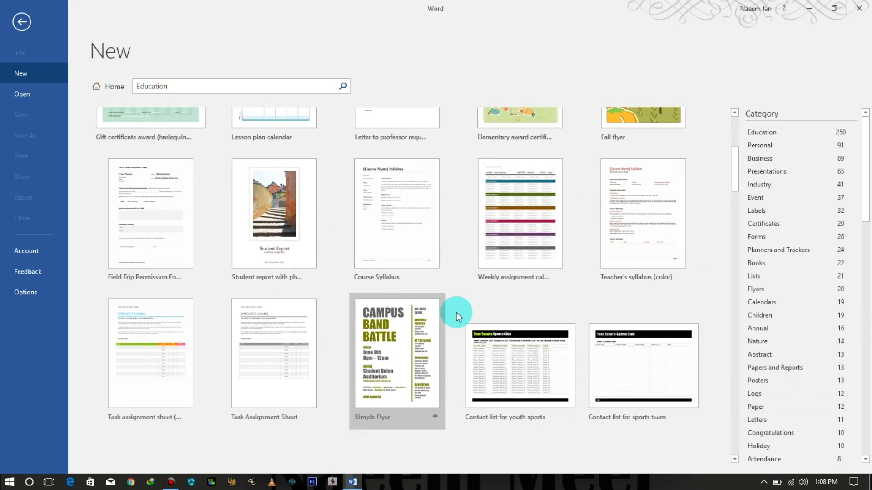
scroll(454, 312, down, 1)
scroll(201, 307, down, 1)
scroll(388, 306, down, 1)
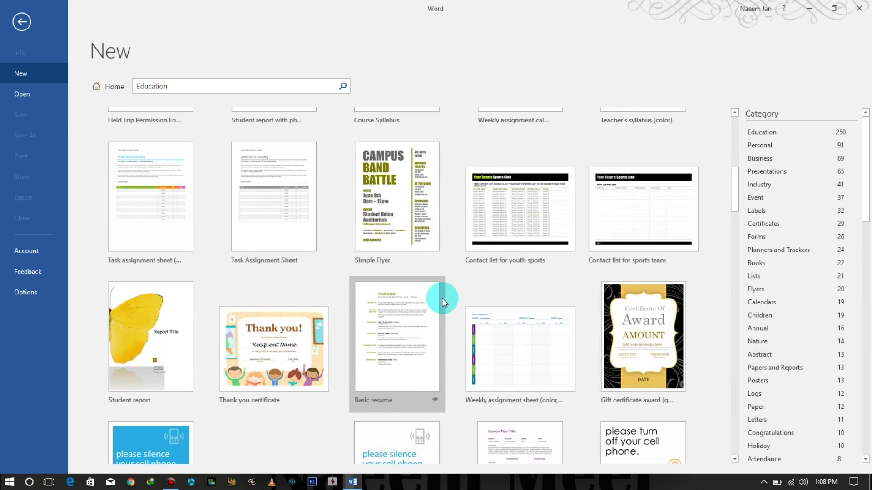
scroll(242, 299, down, 3)
scroll(454, 287, up, 3)
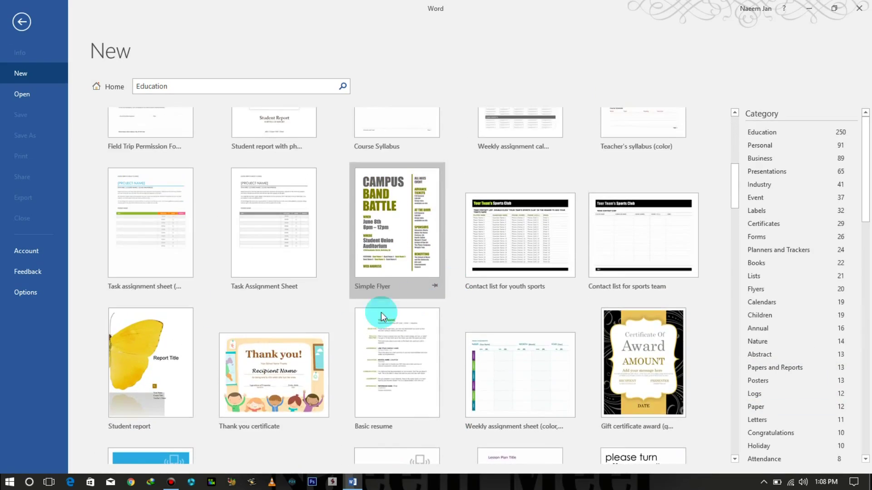
scroll(418, 296, down, 3)
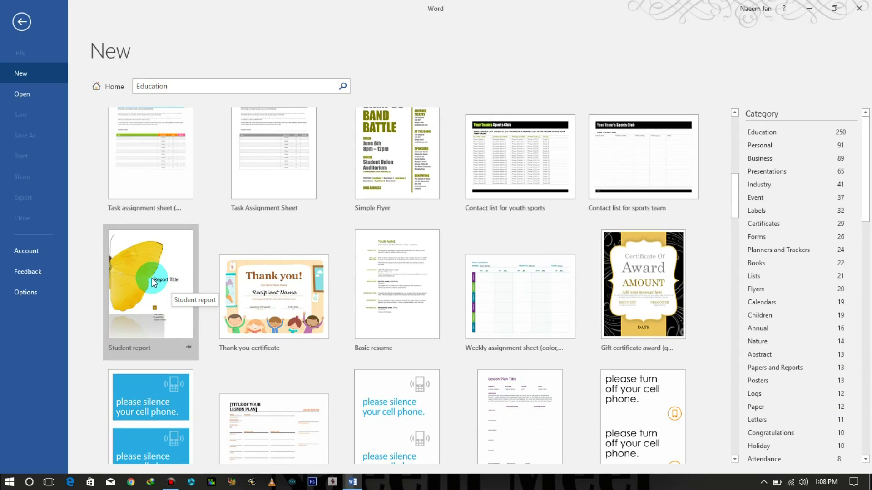
click(160, 277)
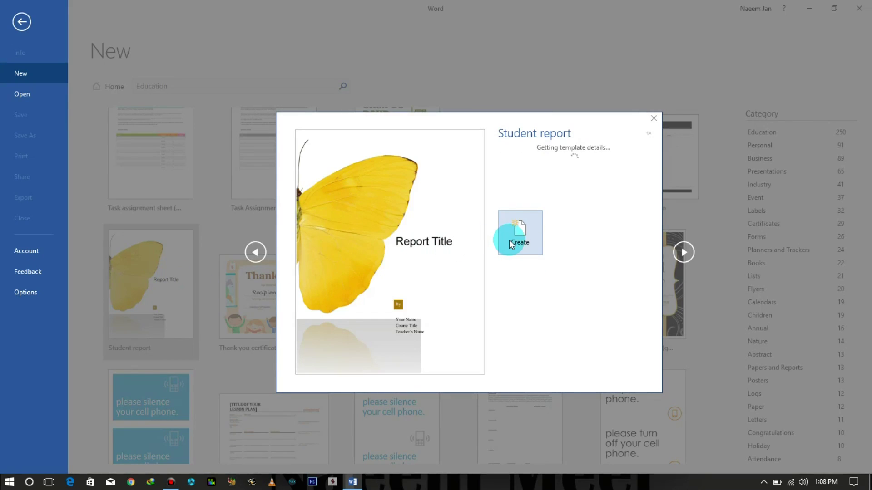
Step: Start creating a Student report document, cancel its download, and go back to the start screen
click(509, 241)
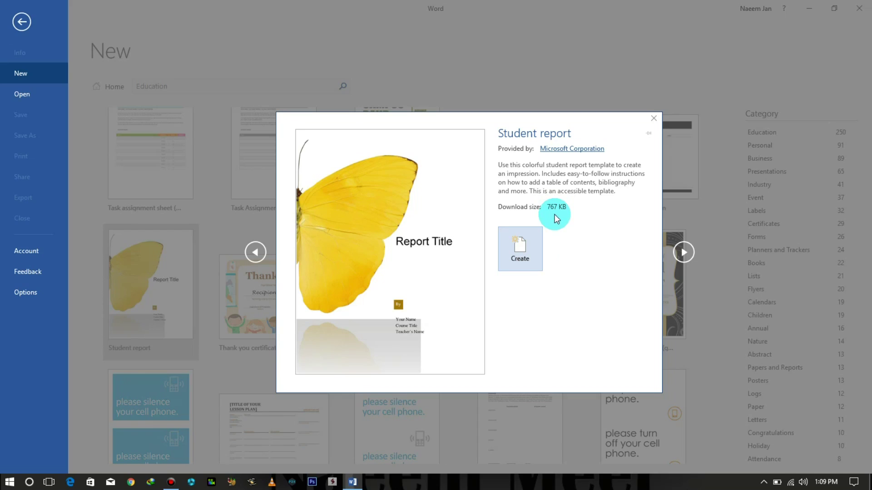
click(514, 241)
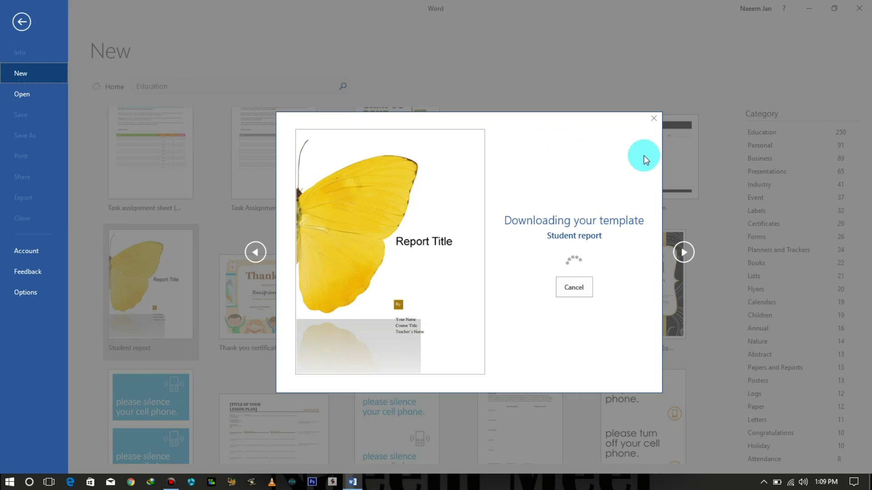
click(653, 119)
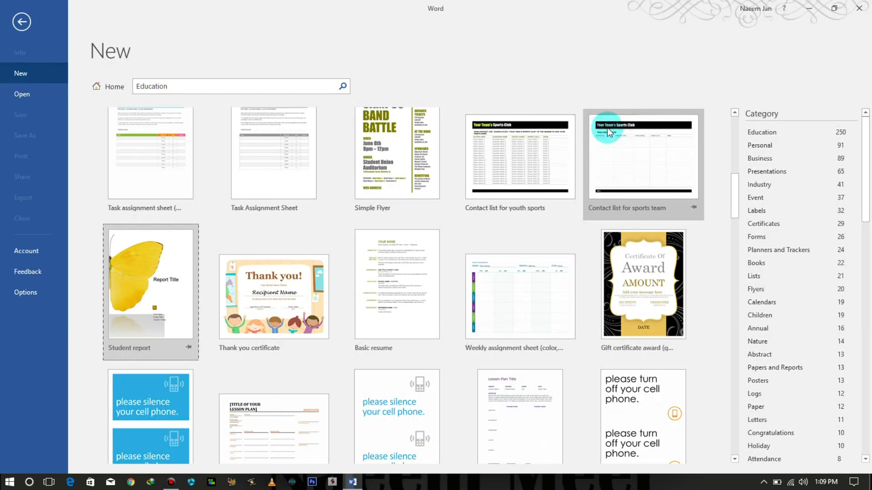
click(21, 21)
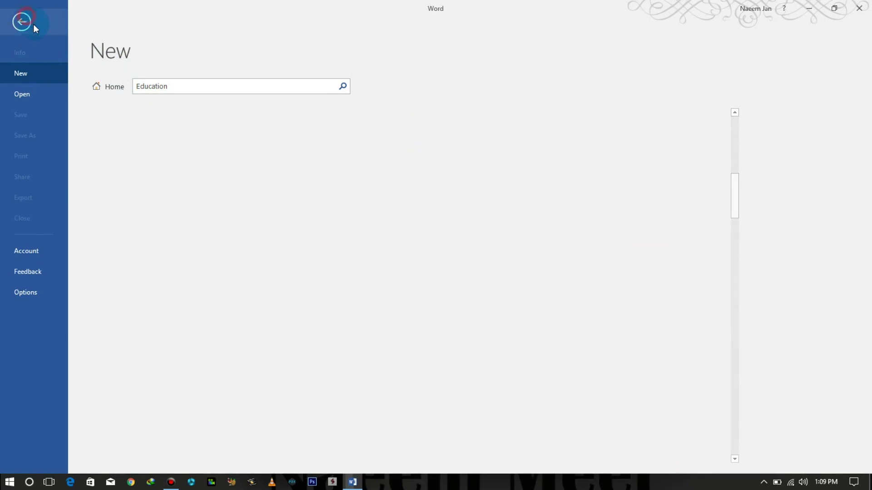
Step: Close Word 2016 from its start screen without opening any document
click(348, 104)
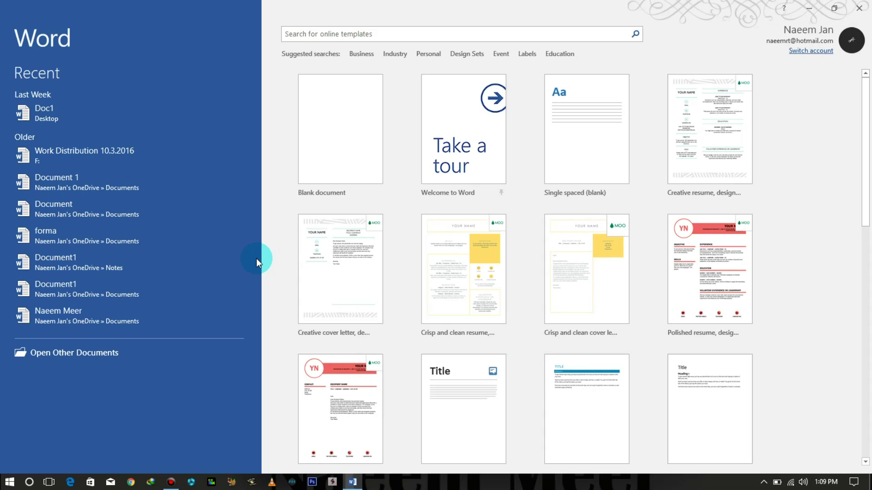
mouse_move(130, 209)
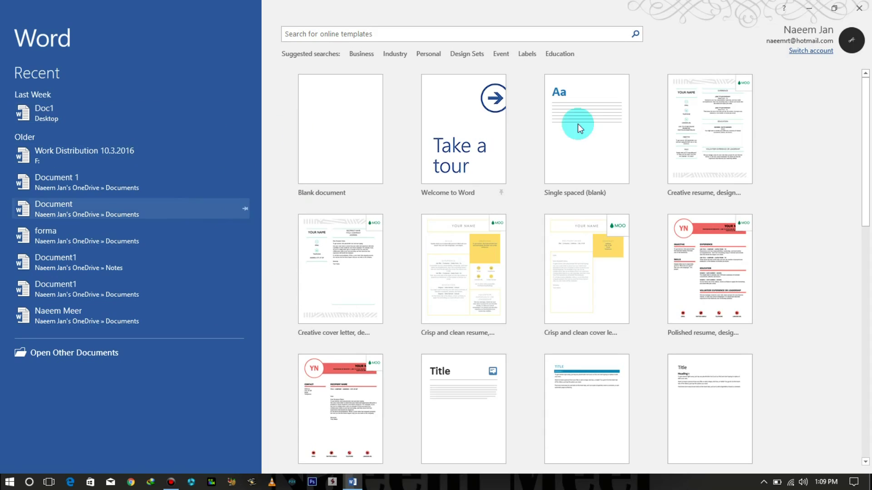
click(859, 8)
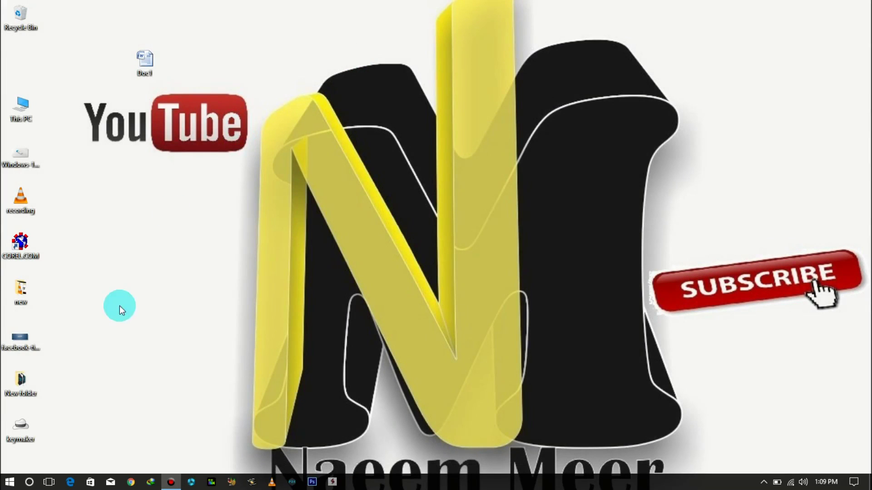
Step: Open Work Distribution 10.3.2016 from Local Disk (F:) through This PC
double_click(21, 107)
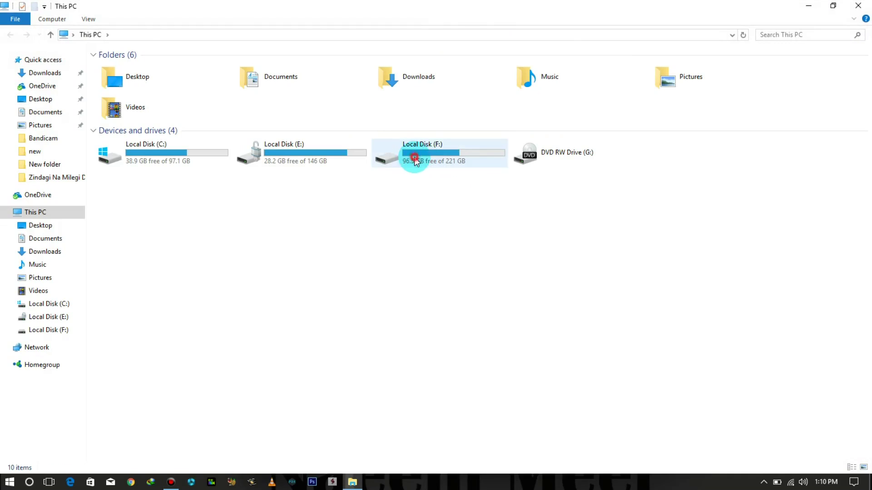
double_click(412, 160)
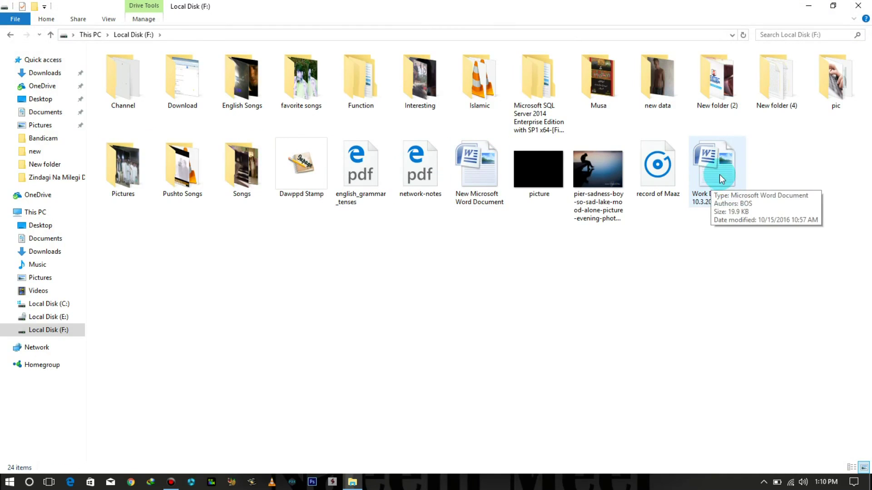
double_click(724, 187)
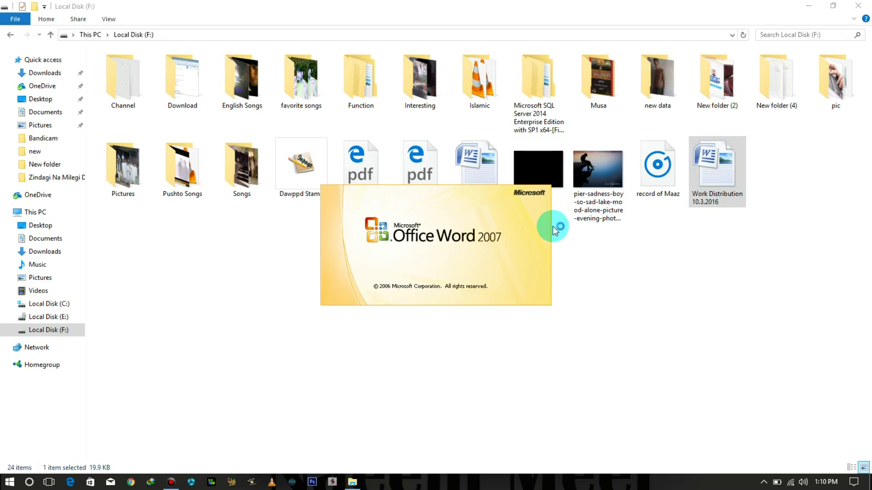
Step: Cancel the Office 2007 configuration, dismiss the error, and close the Word window
click(593, 102)
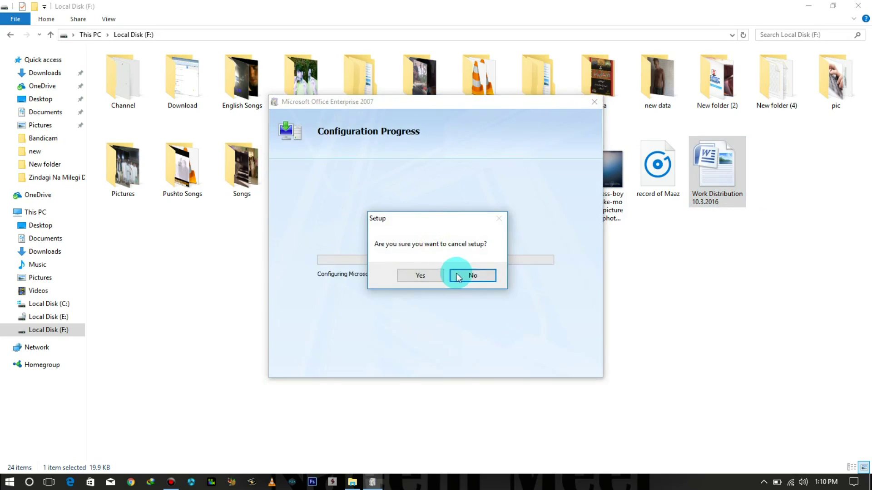
click(459, 276)
click(531, 280)
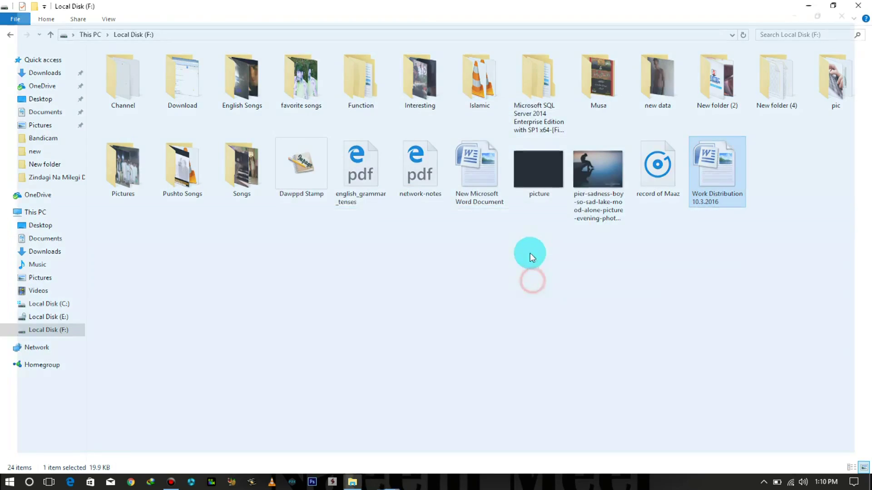
click(857, 6)
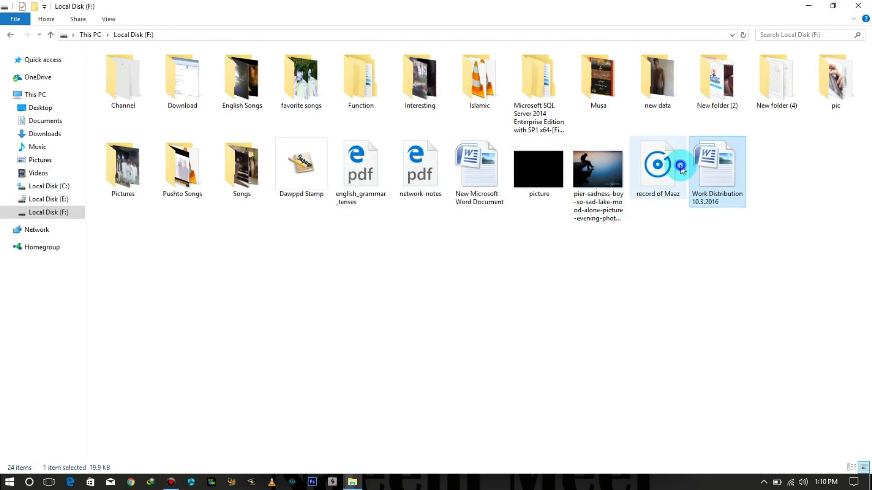
right_click(717, 154)
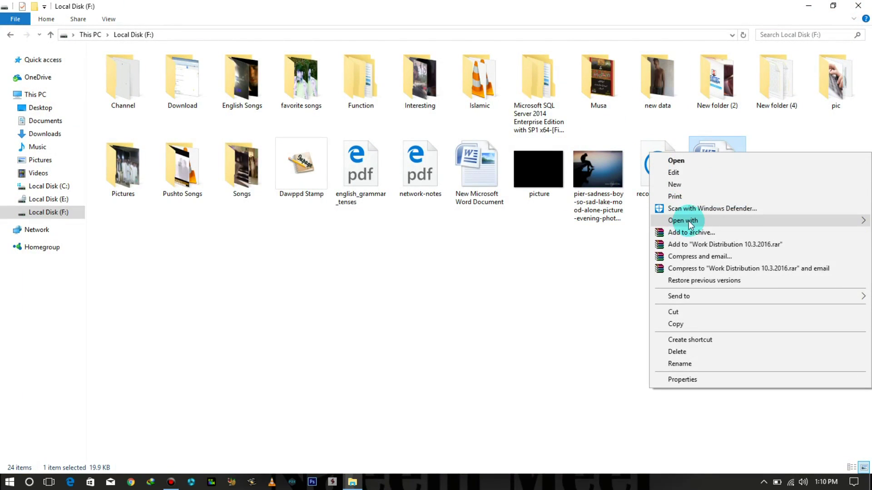
mouse_move(683, 220)
click(565, 233)
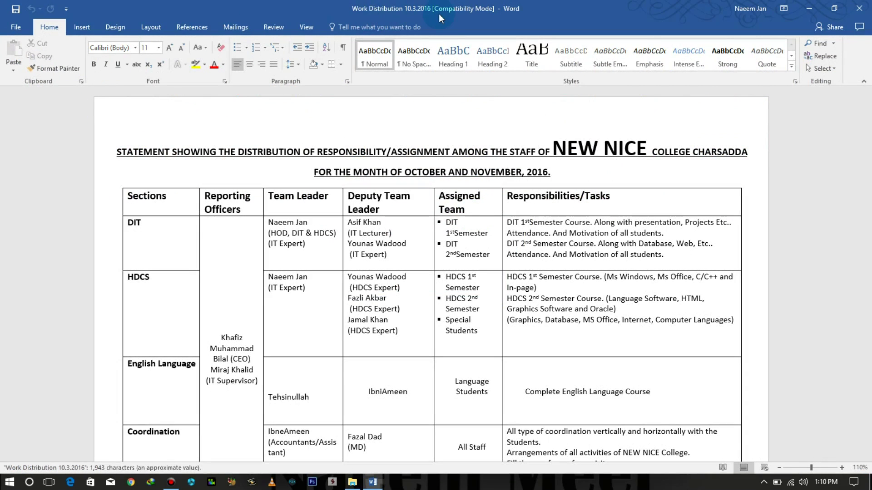
click(863, 4)
click(859, 5)
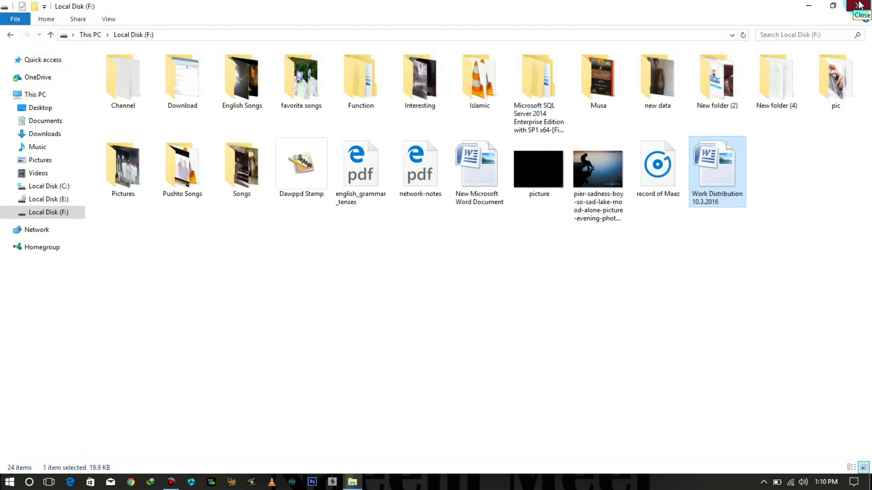
click(860, 5)
Step: Launch Word via a 'winword' search, then open and close Work Distribution 10.3.2016 from recent files
click(860, 4)
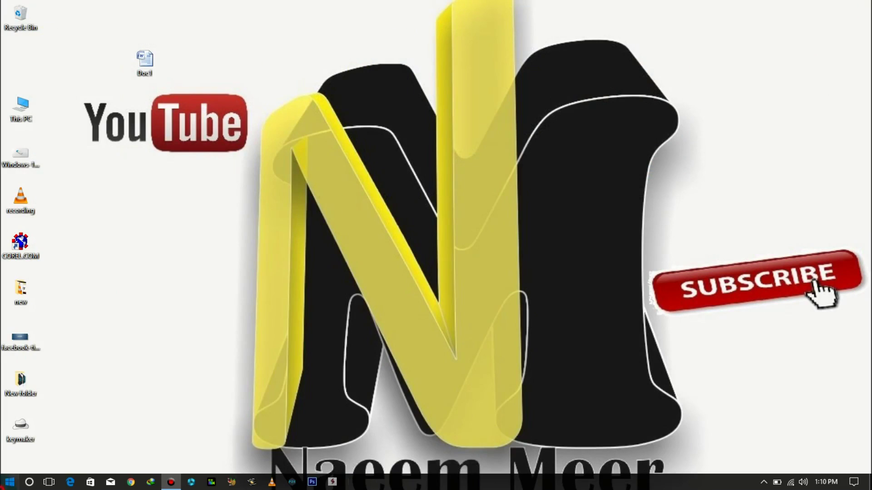
click(1, 485)
text(winword)
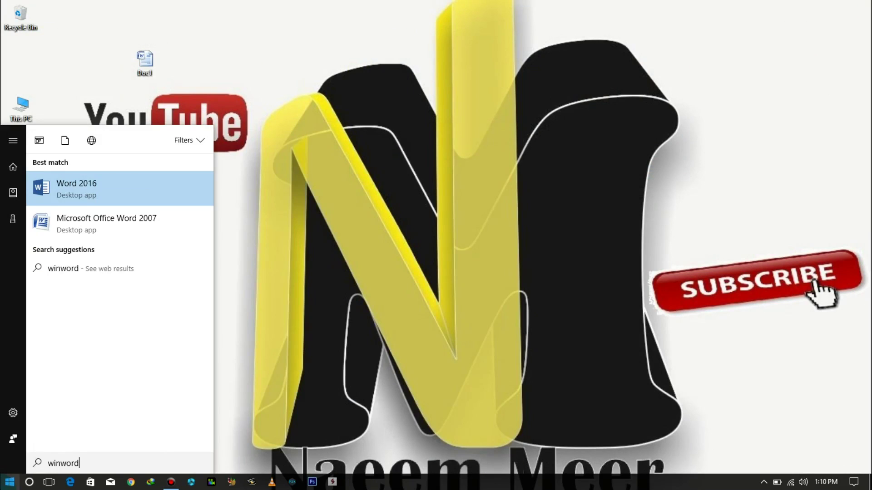
key(Return)
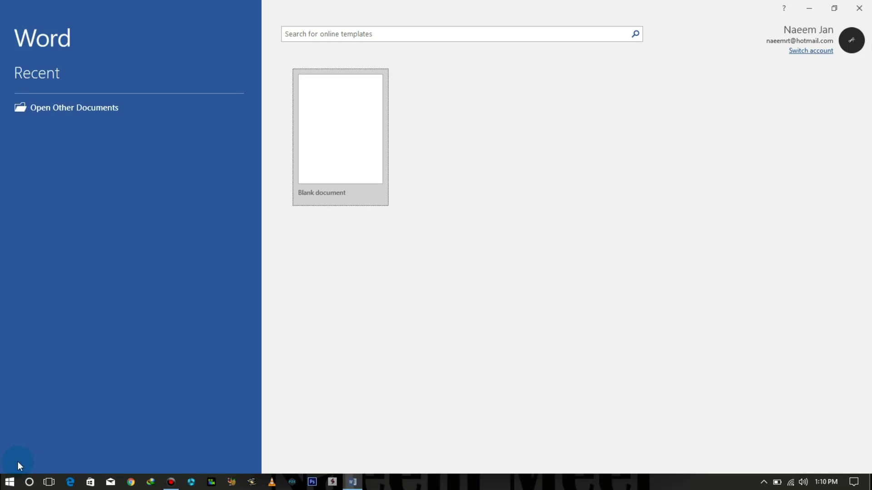
mouse_move(84, 113)
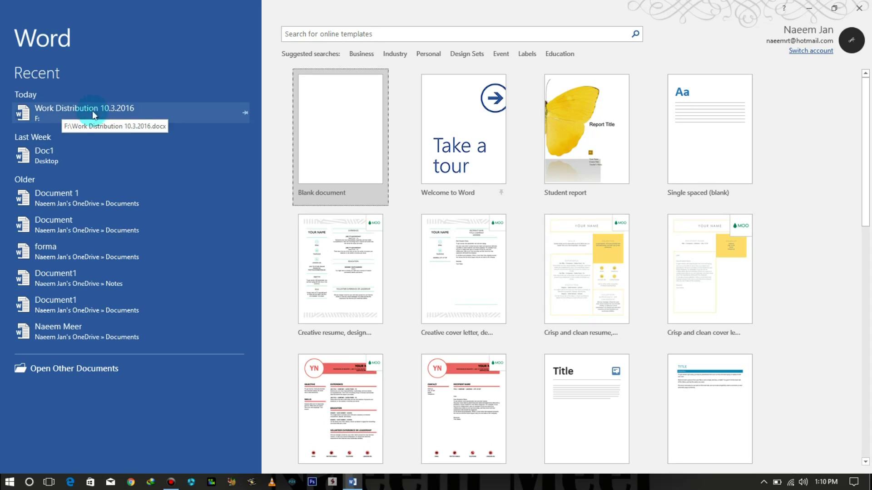
click(124, 110)
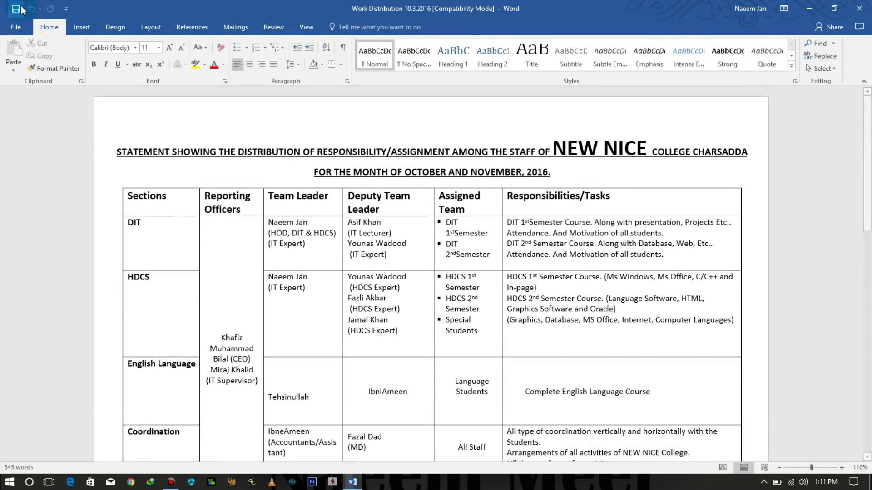
click(859, 8)
Step: Relaunch Word 2016 by searching 'wi' in the Start menu
key(super)
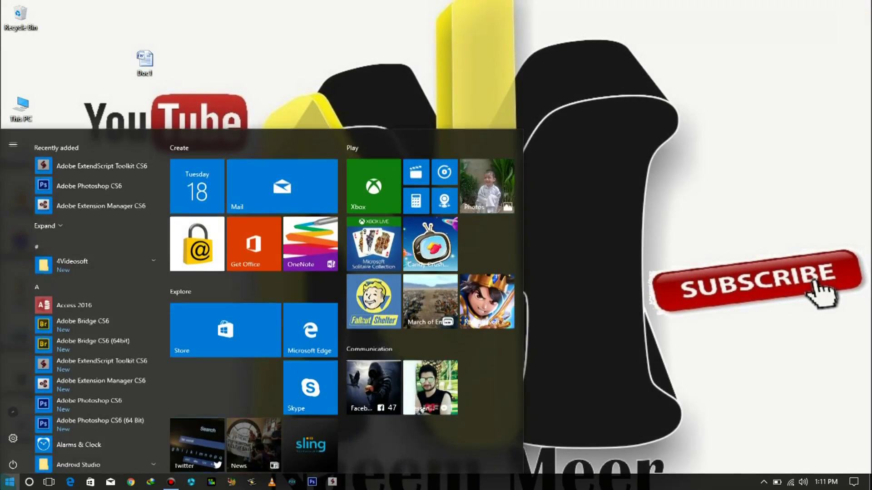
text(wi)
key(Return)
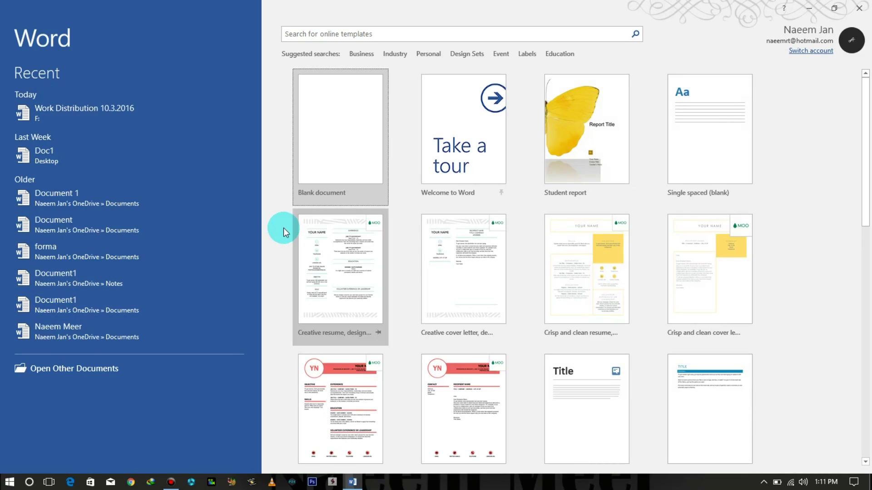
Step: Show Word's Open page listing recent files like Work Distribution 10.3.2016, Doc1 and forma
click(296, 193)
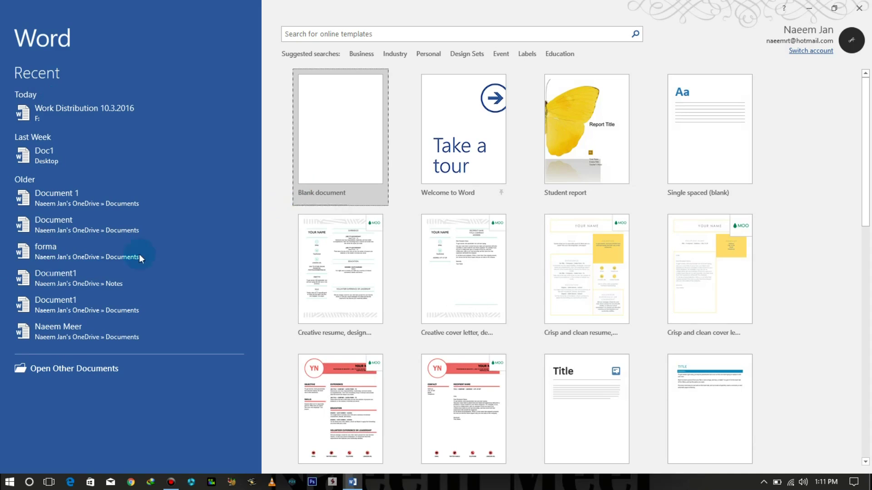
click(82, 376)
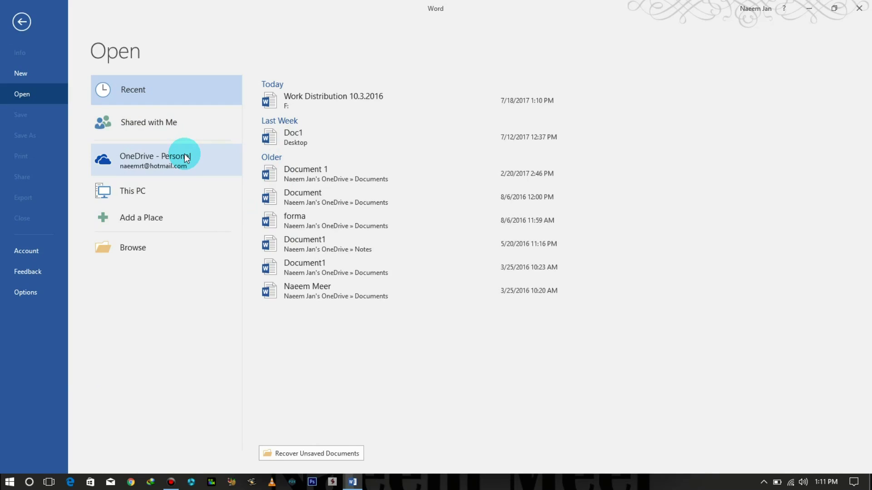
Step: List This PC's Documents folders, cancel the Browse dialog, and return to the start screen
click(166, 191)
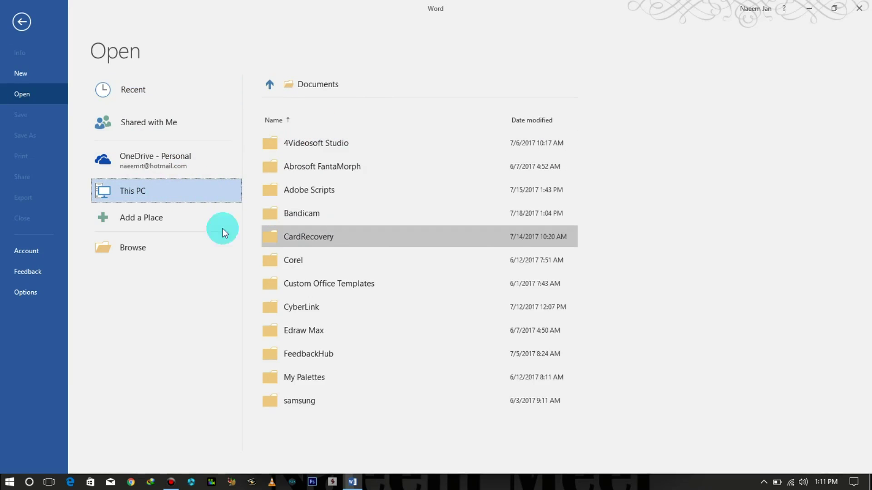
click(133, 249)
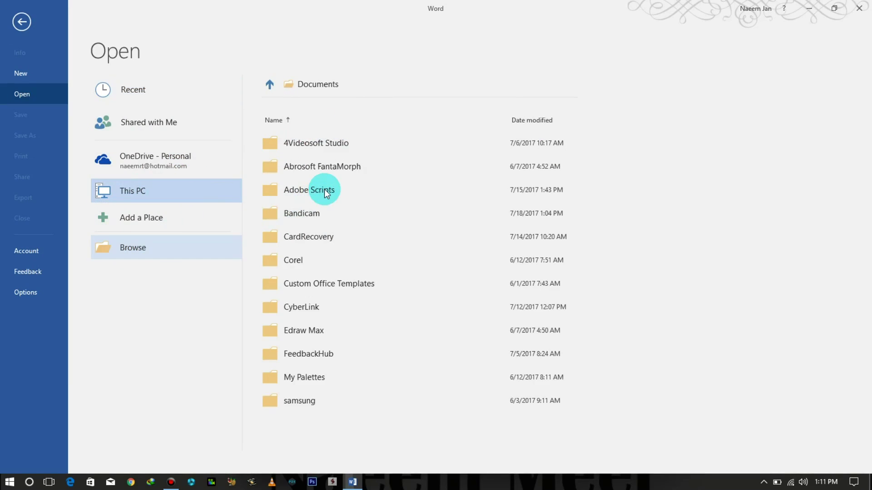
click(150, 173)
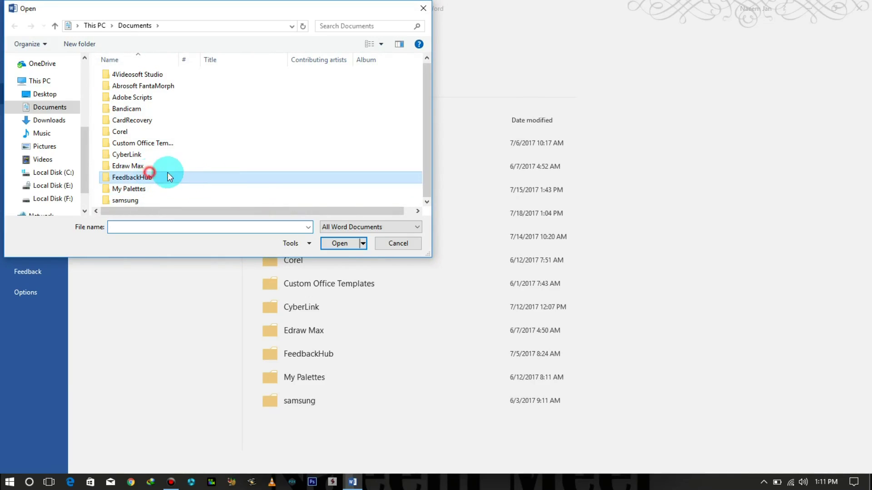
click(392, 242)
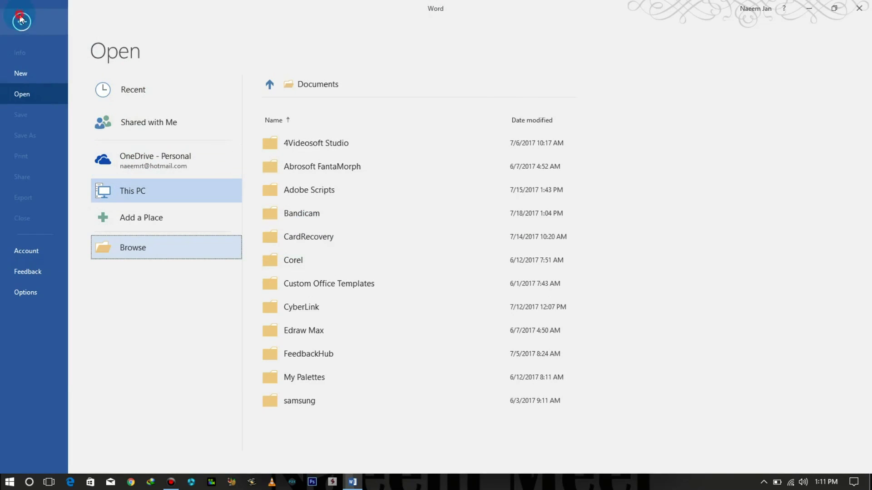
click(20, 19)
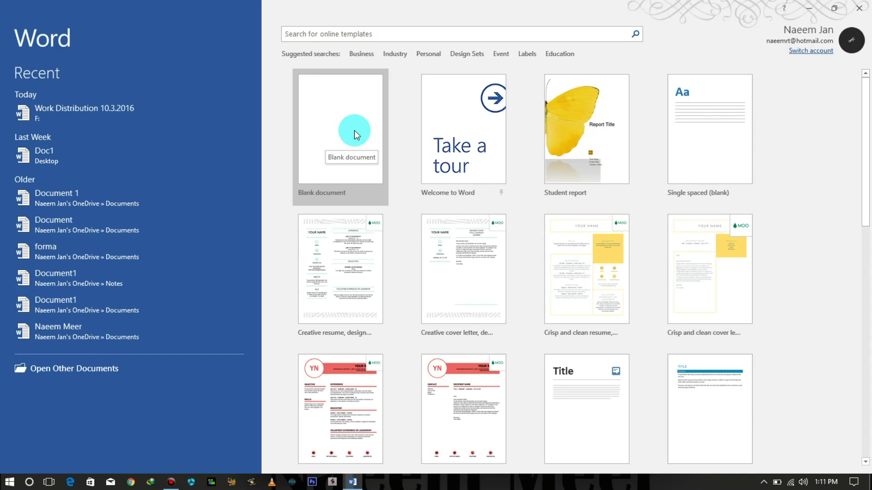
Step: Create a new blank document, Document1, from the Blank document template on the start screen
click(336, 123)
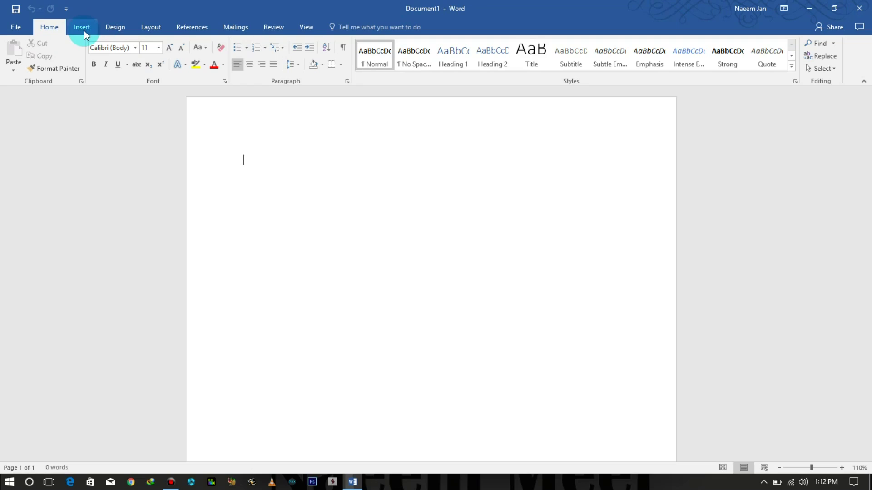
scroll(90, 27, down, 1)
Step: Open the File backstage view and return to the empty Document1
scroll(55, 28, down, 1)
click(16, 27)
click(11, 22)
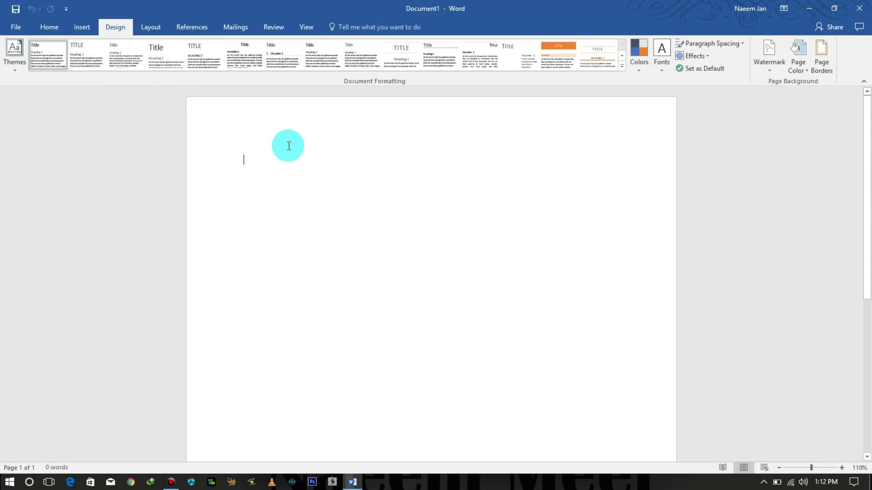
Step: Show the Design tab's themes, colours, fonts and page background options
scroll(867, 218, down, 1)
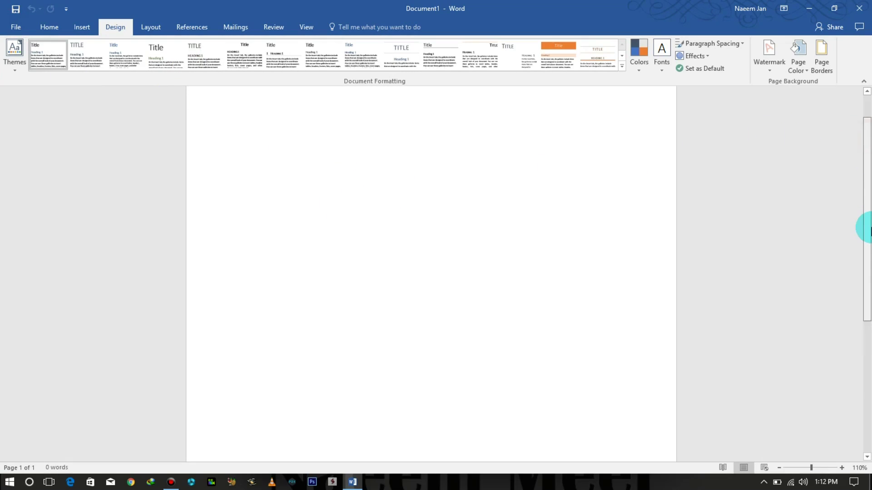
drag(867, 227, 867, 160)
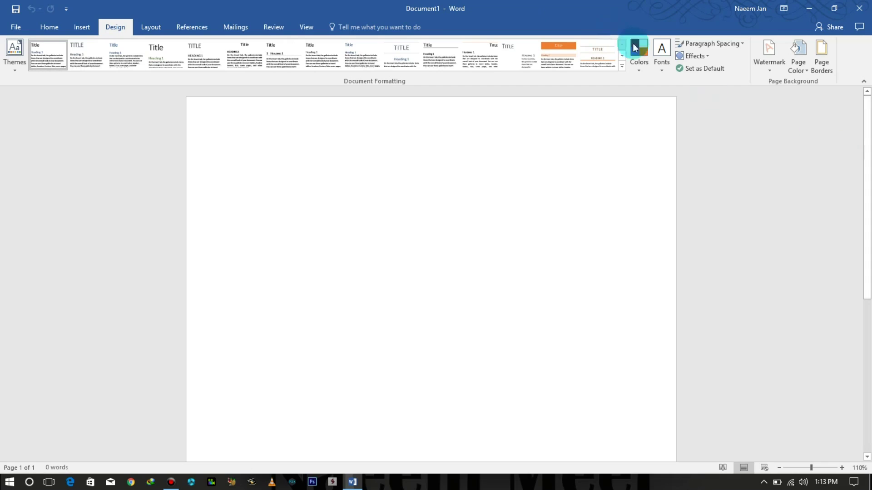
click(82, 33)
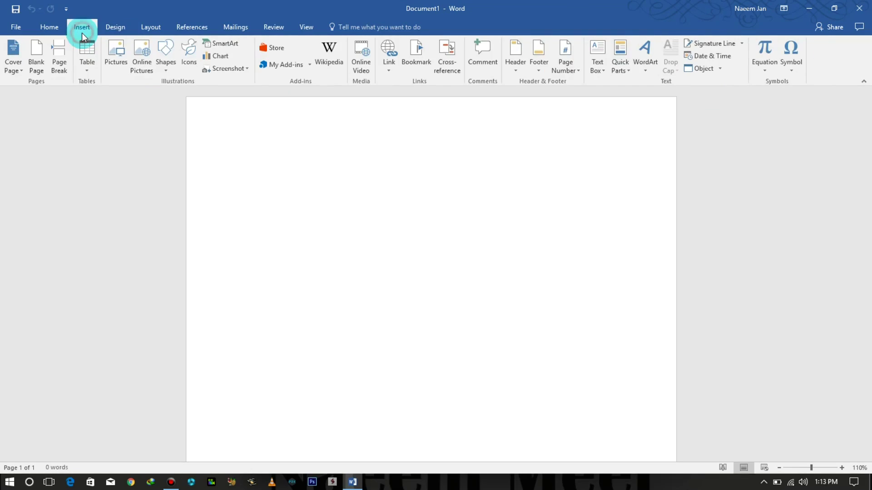